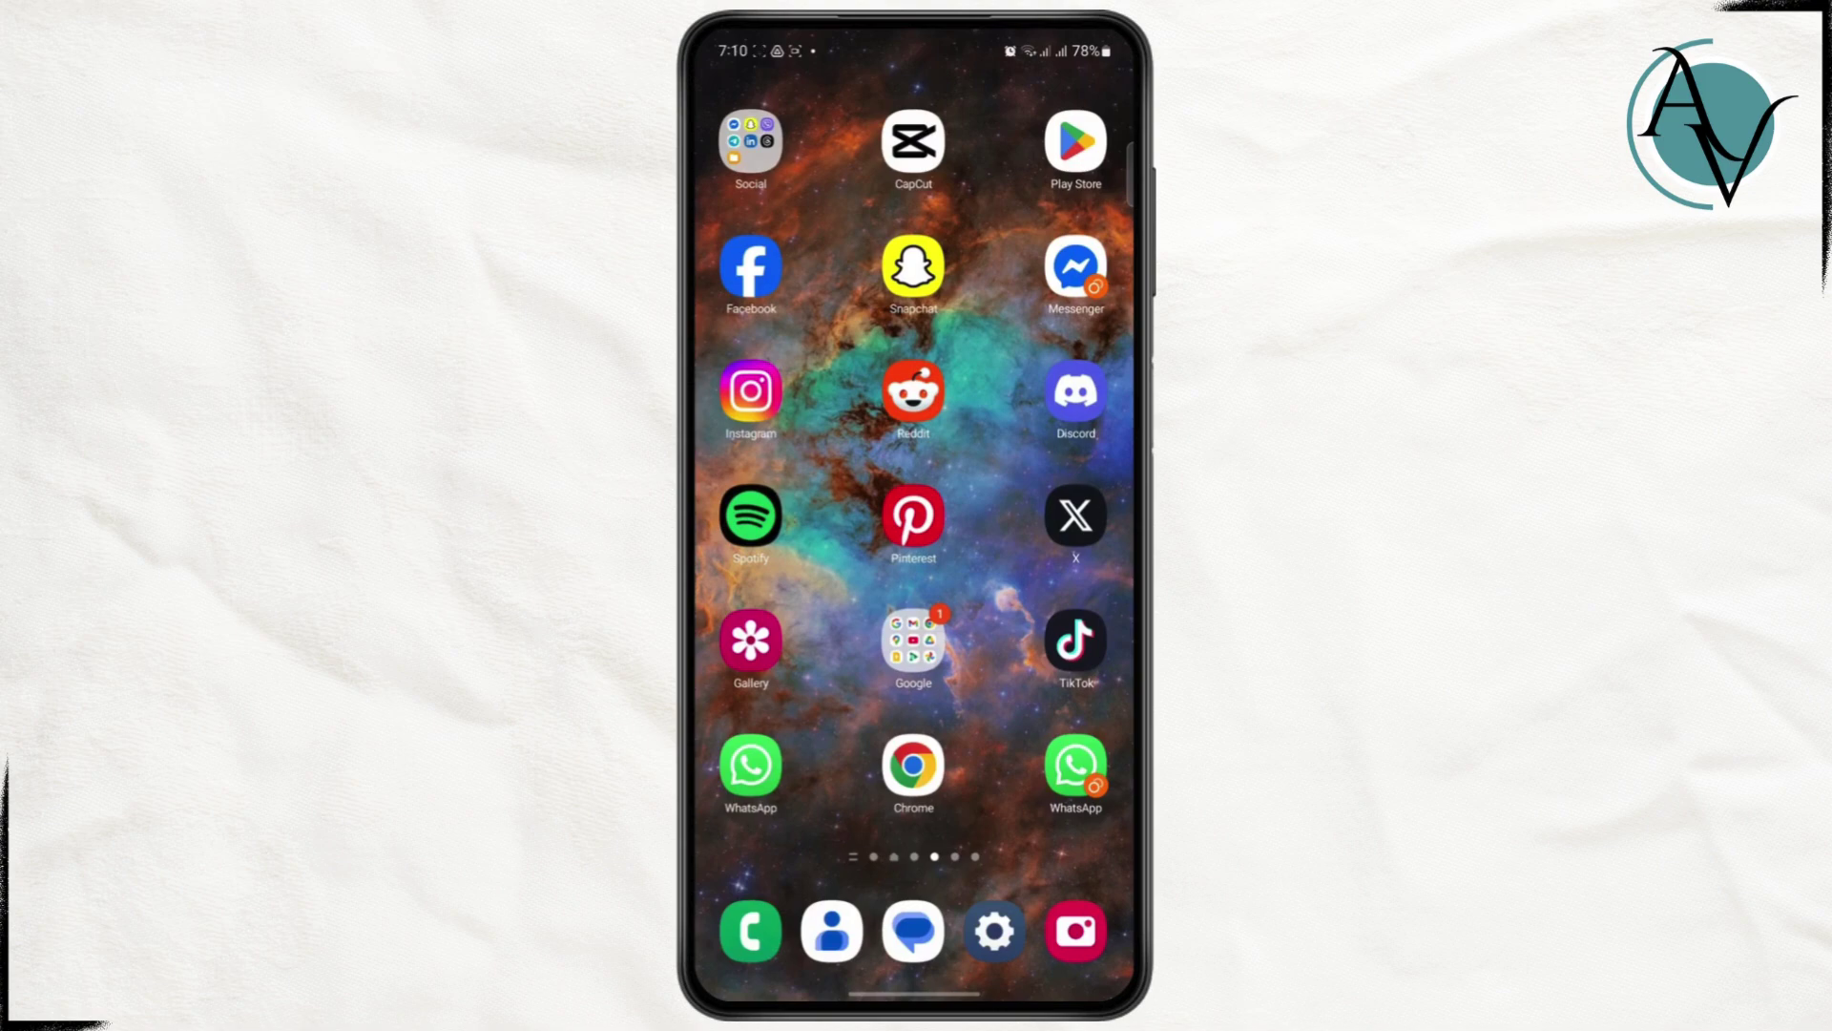
- Launch Chrome and open the organic AliExpress result from Google Search
click(913, 766)
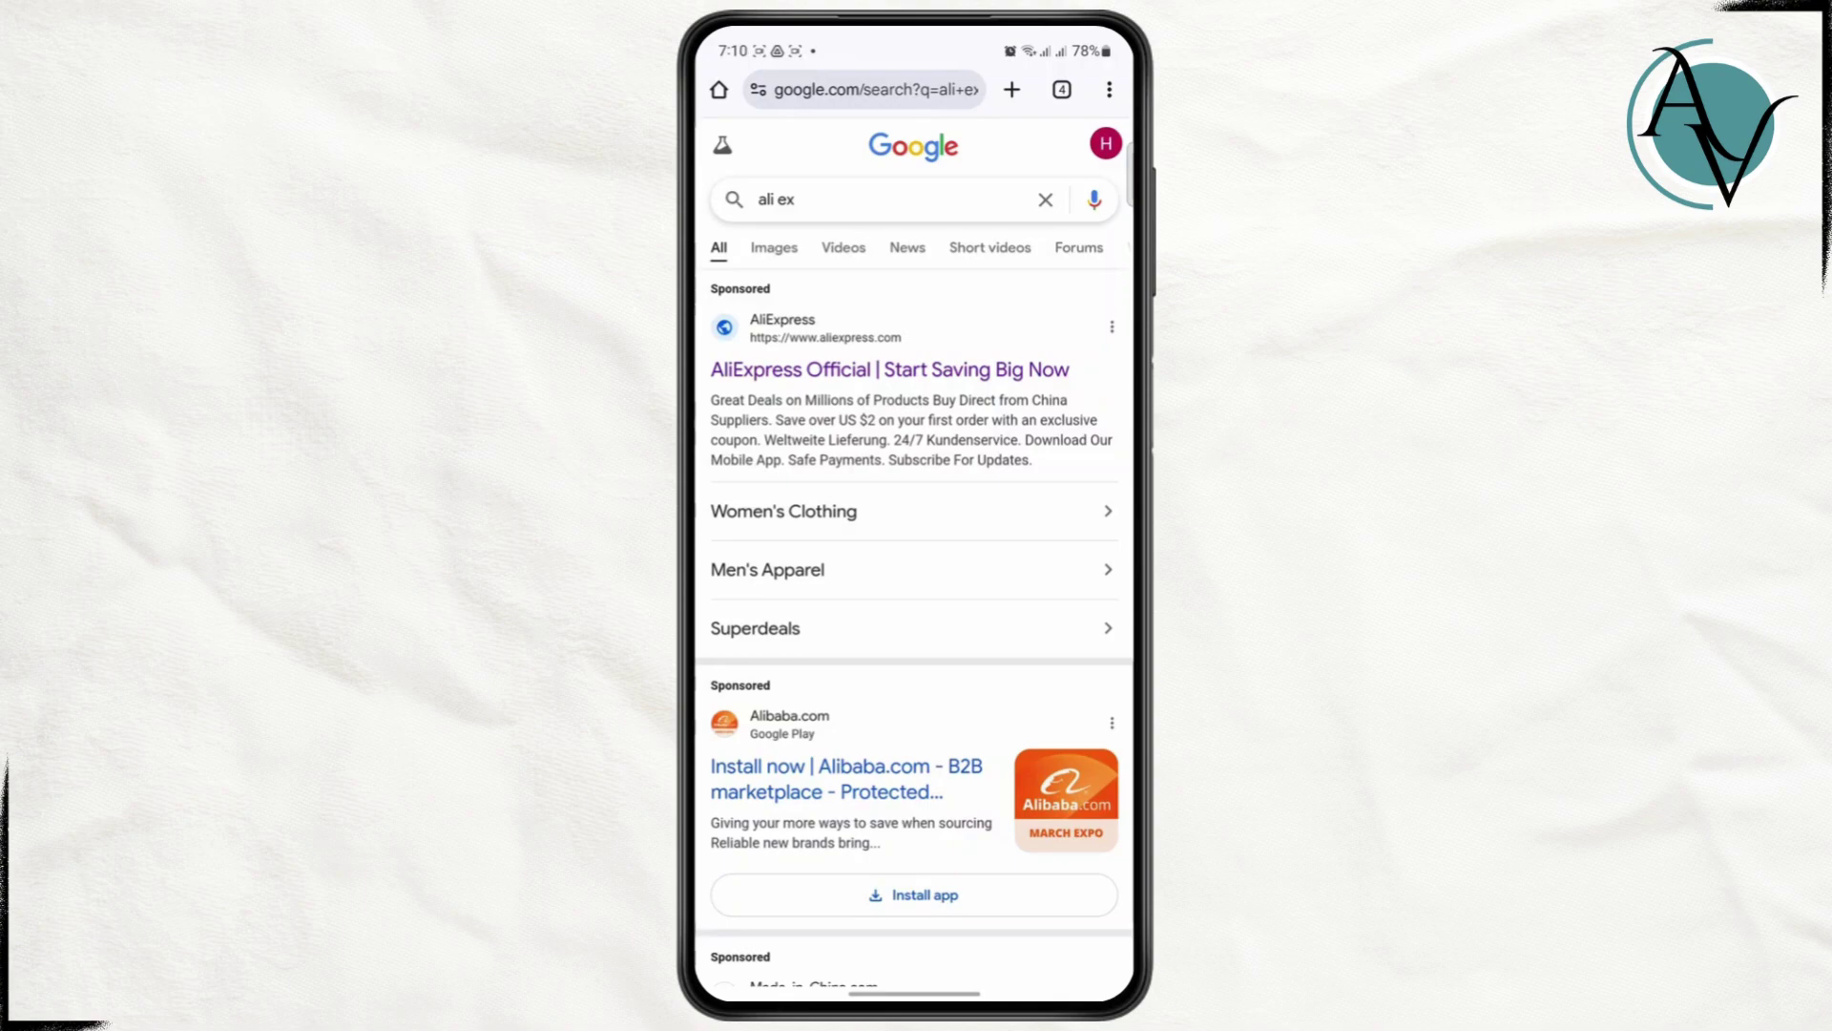
scroll(1006, 568, down, 3)
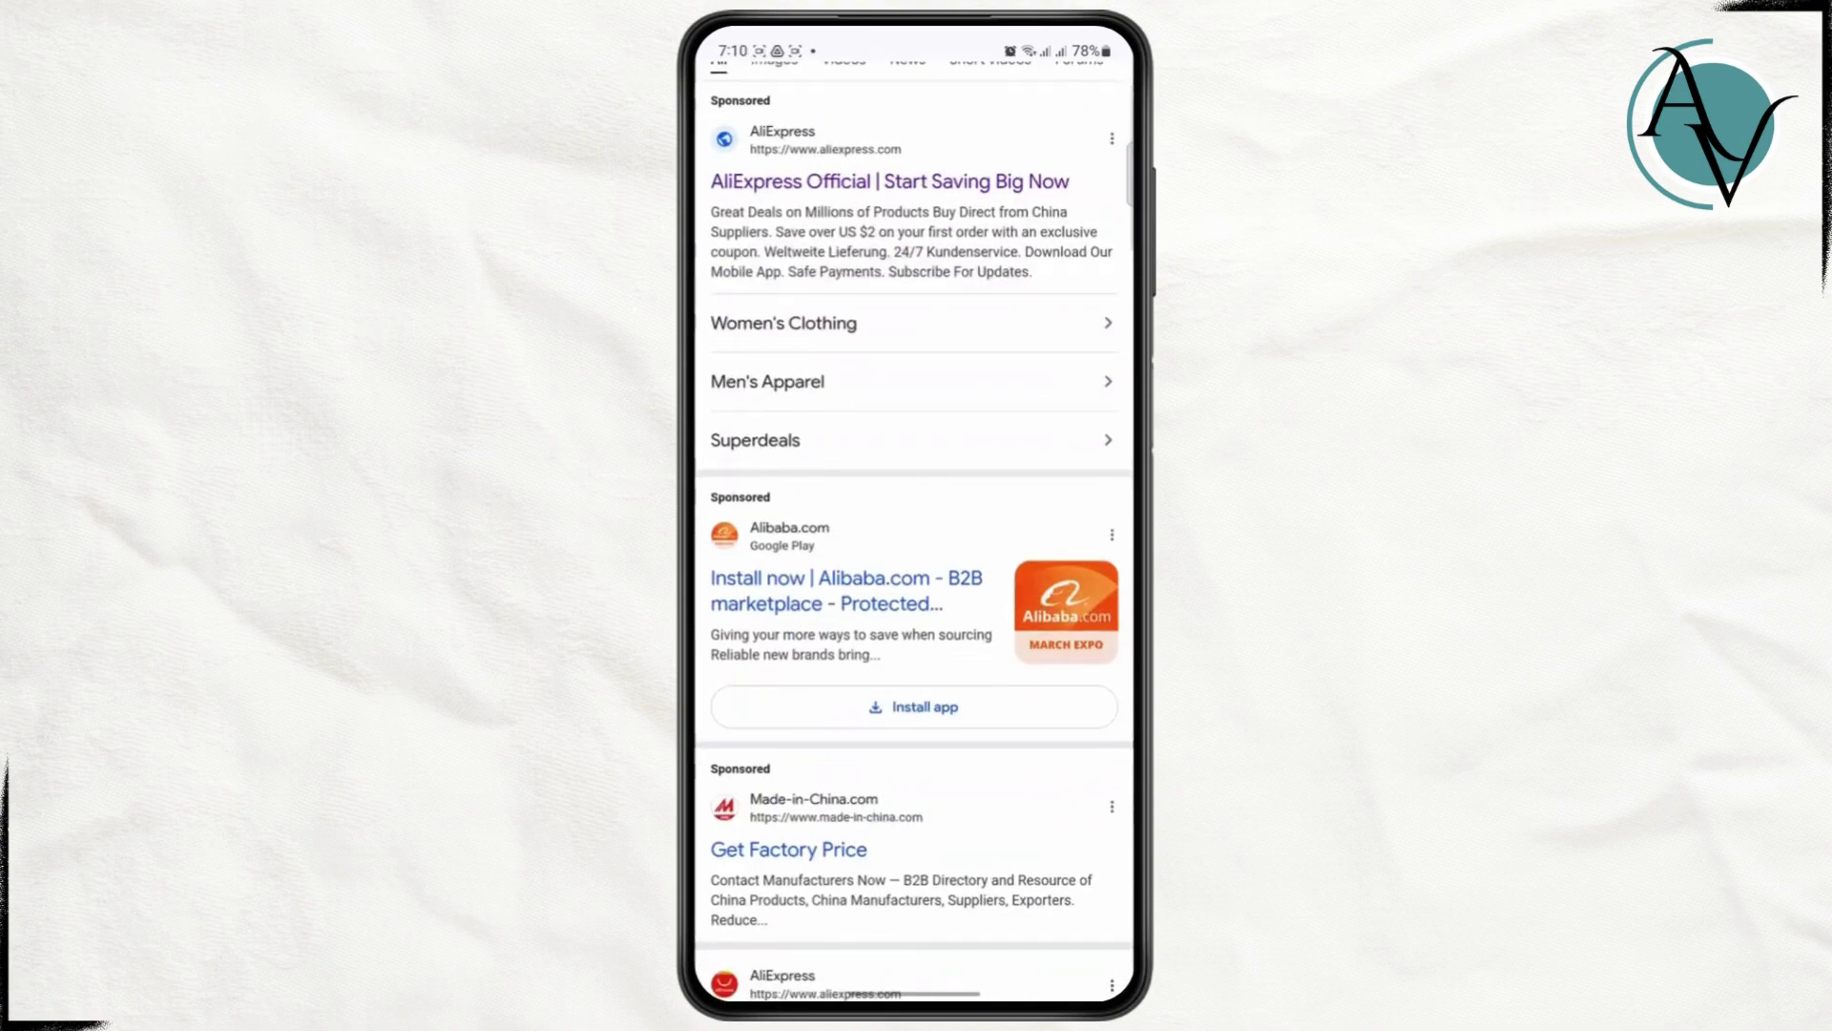
scroll(916, 574, down, 5)
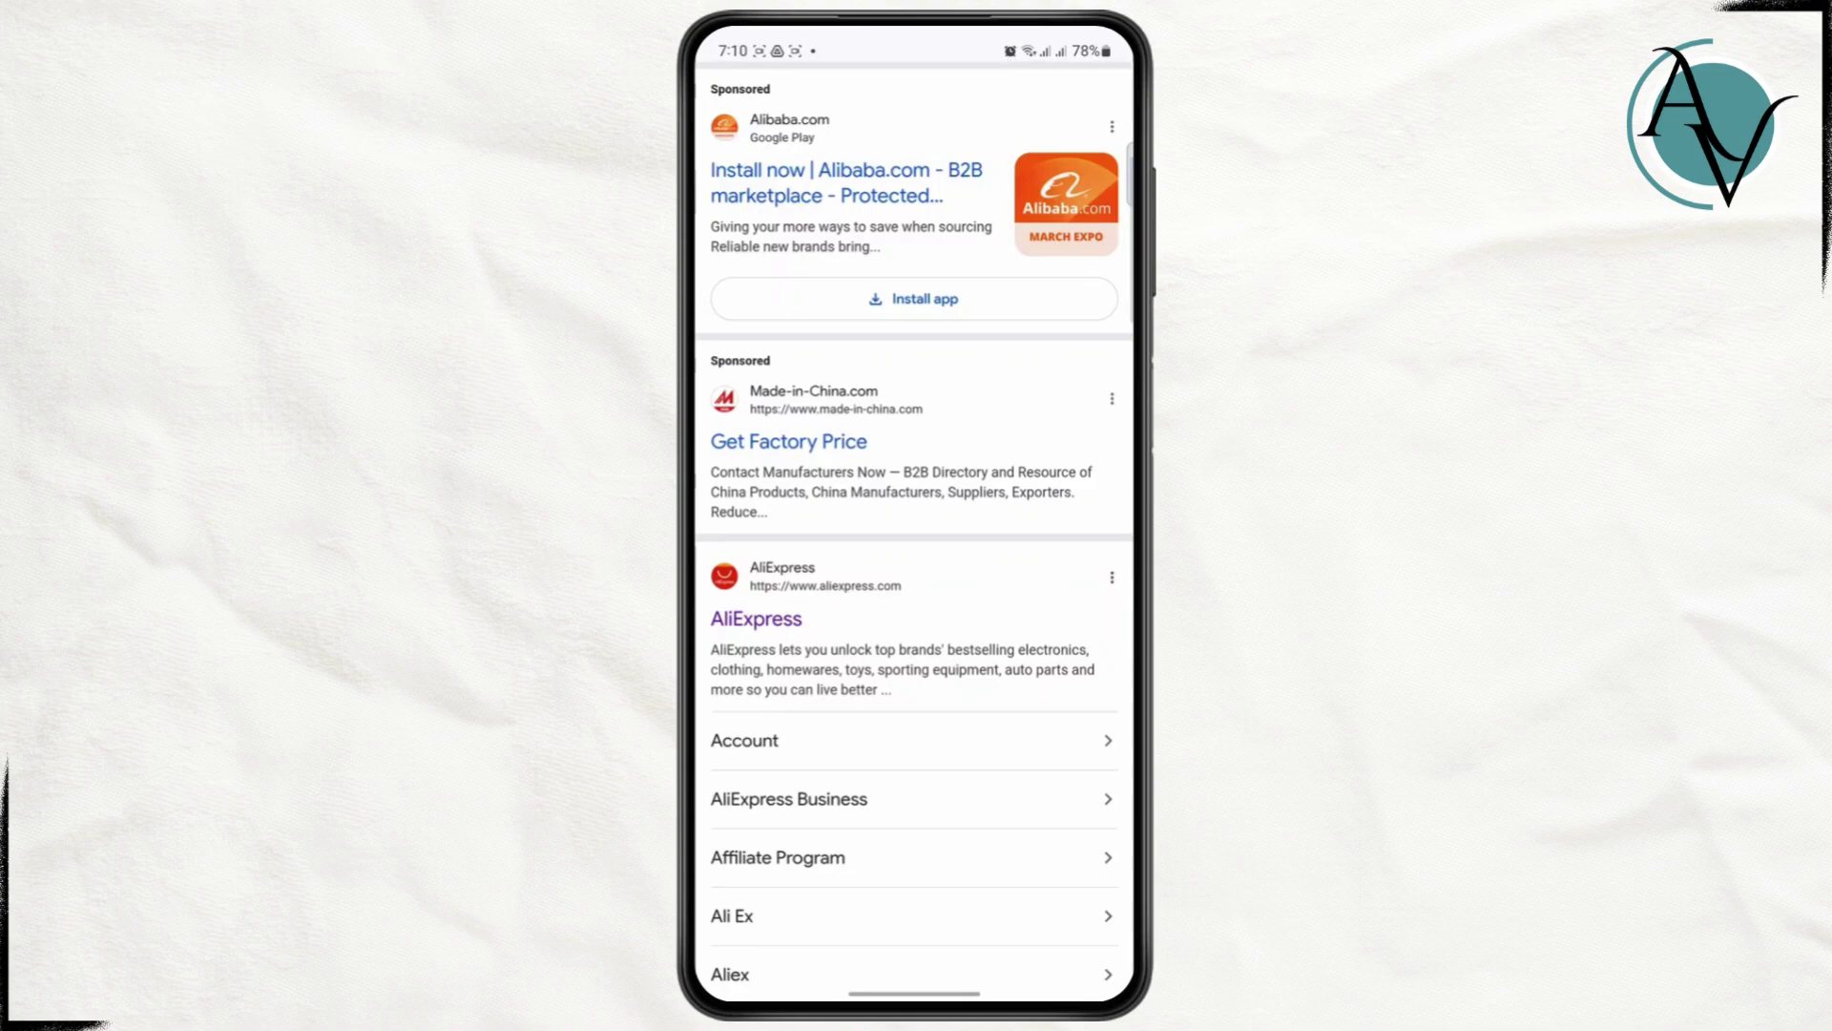
click(756, 618)
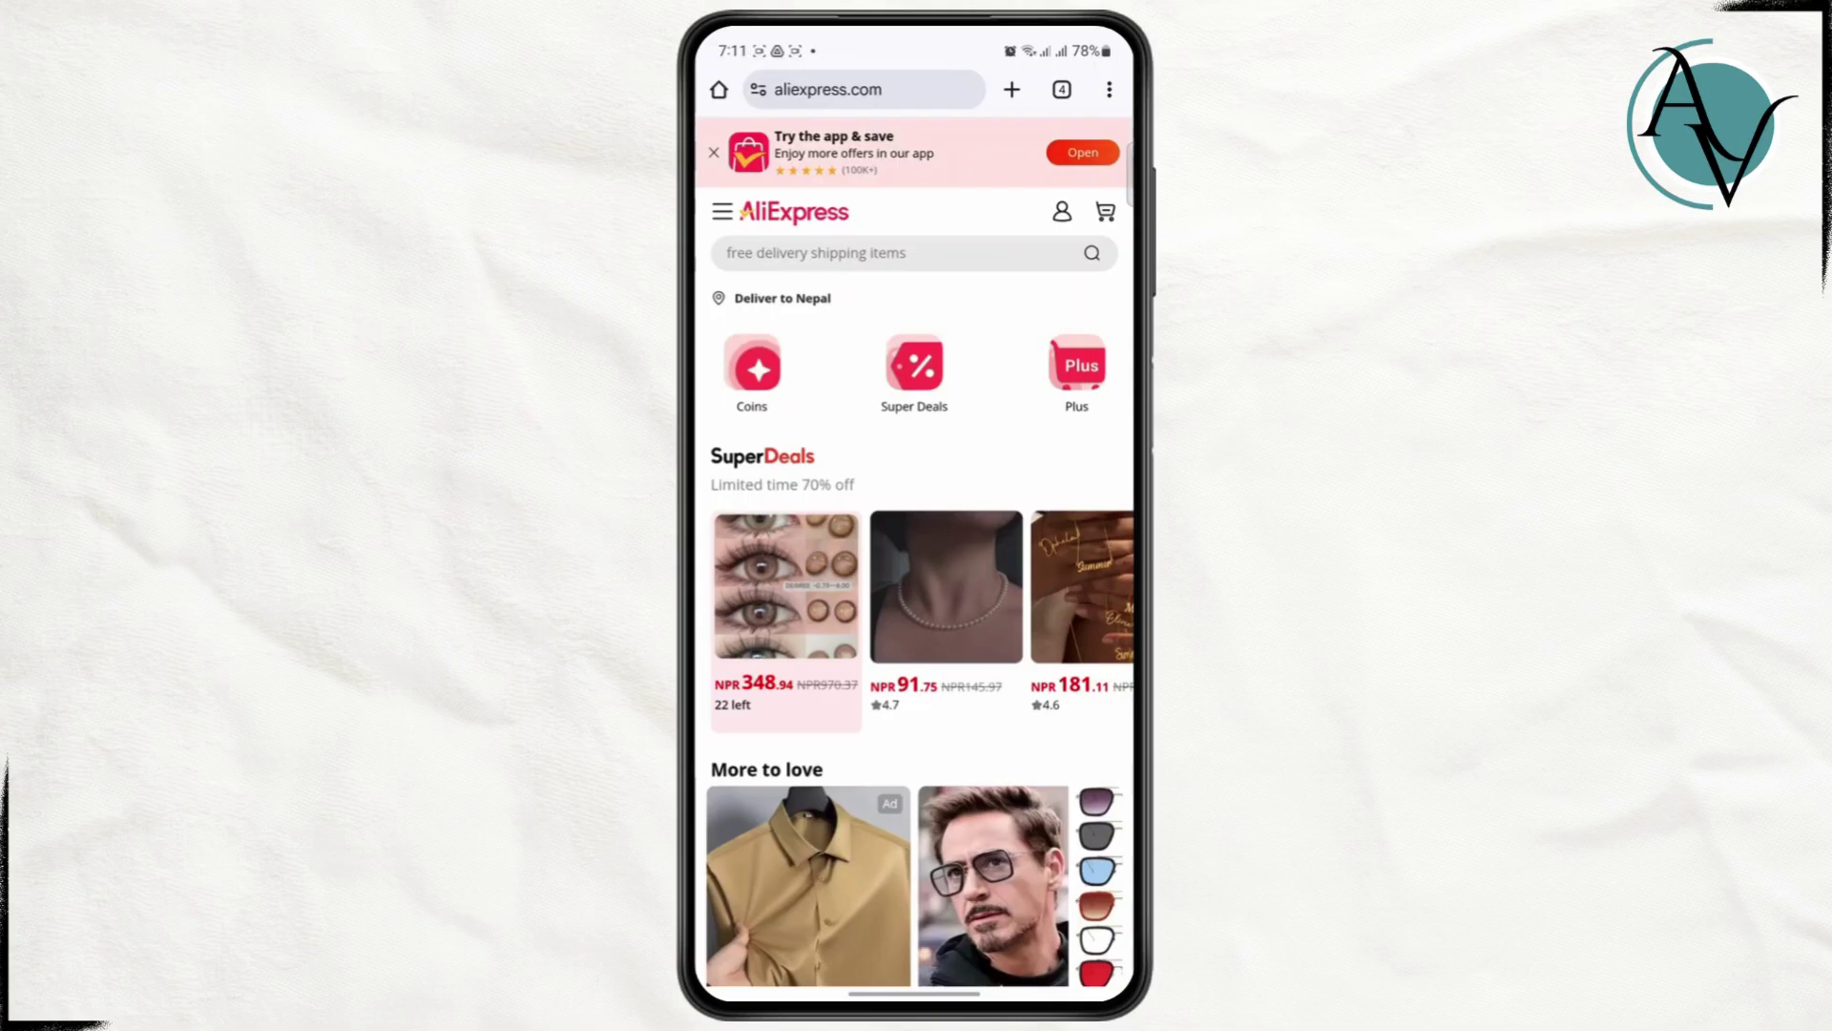
- Open the AliExpress account area using the top-right person icon
click(1062, 210)
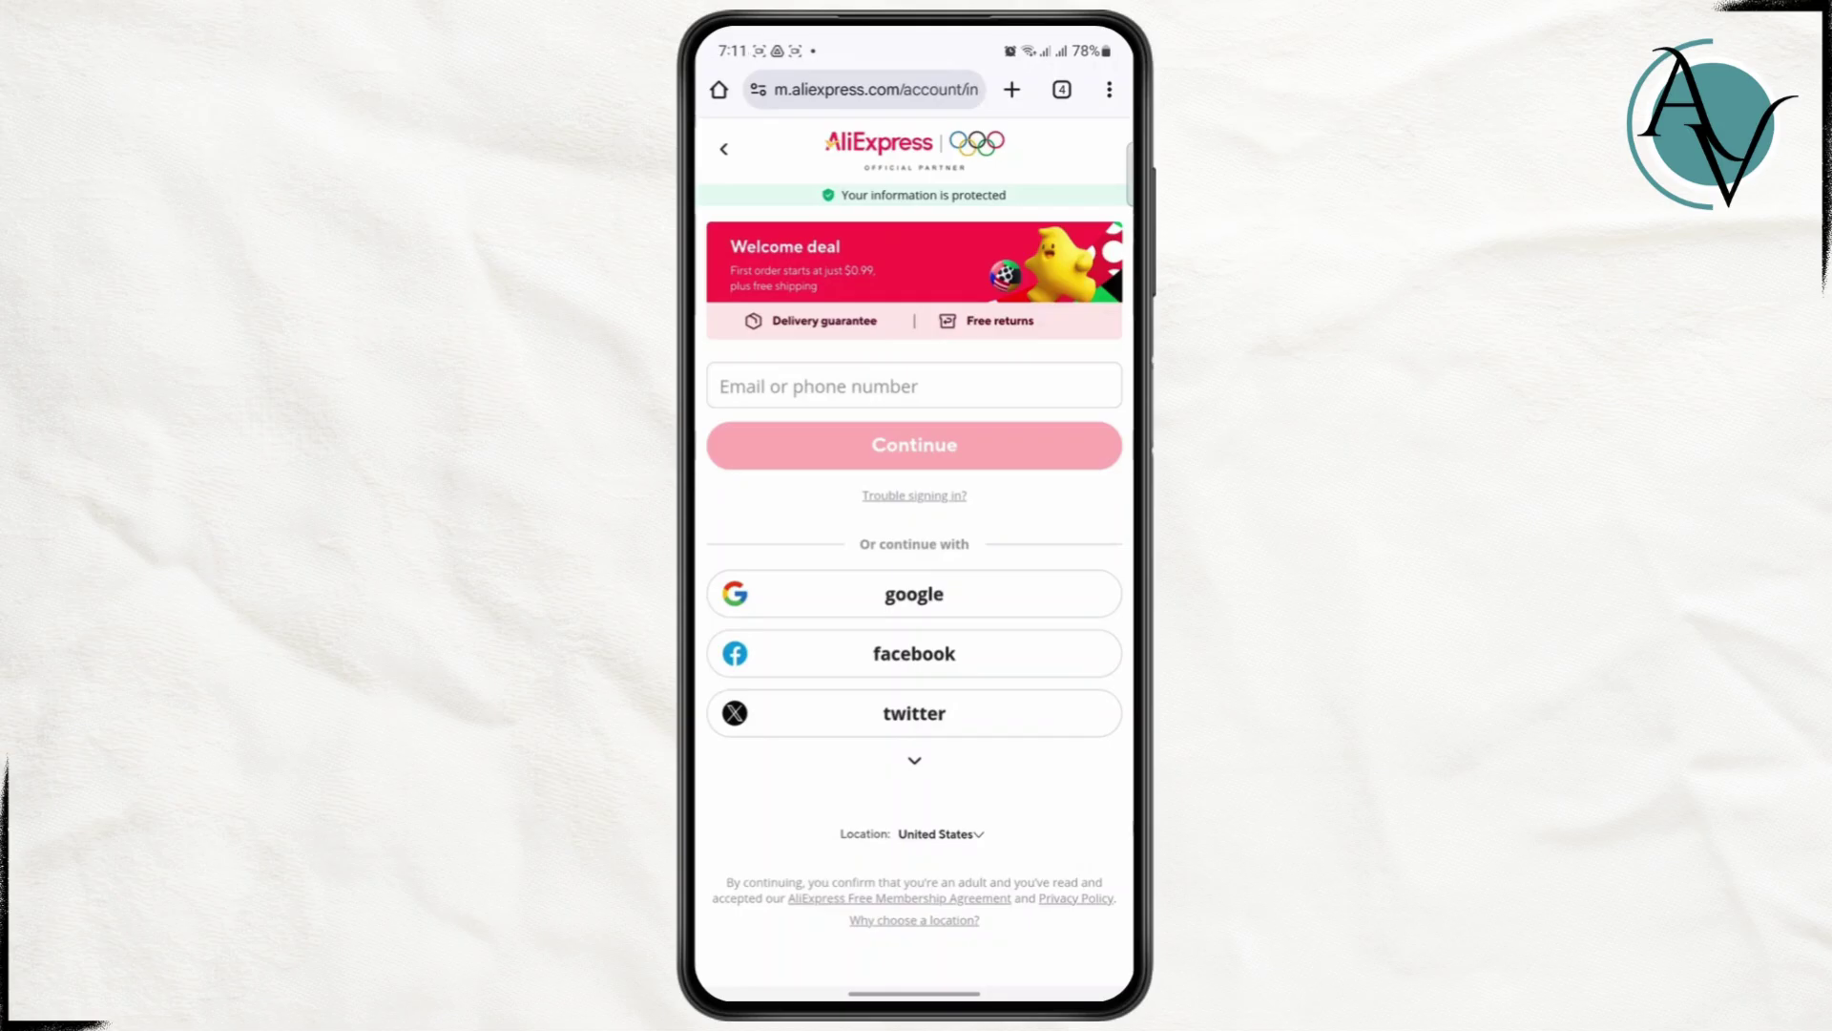
- Back out of the sign-in page and confirm Leave now without signing in
click(915, 758)
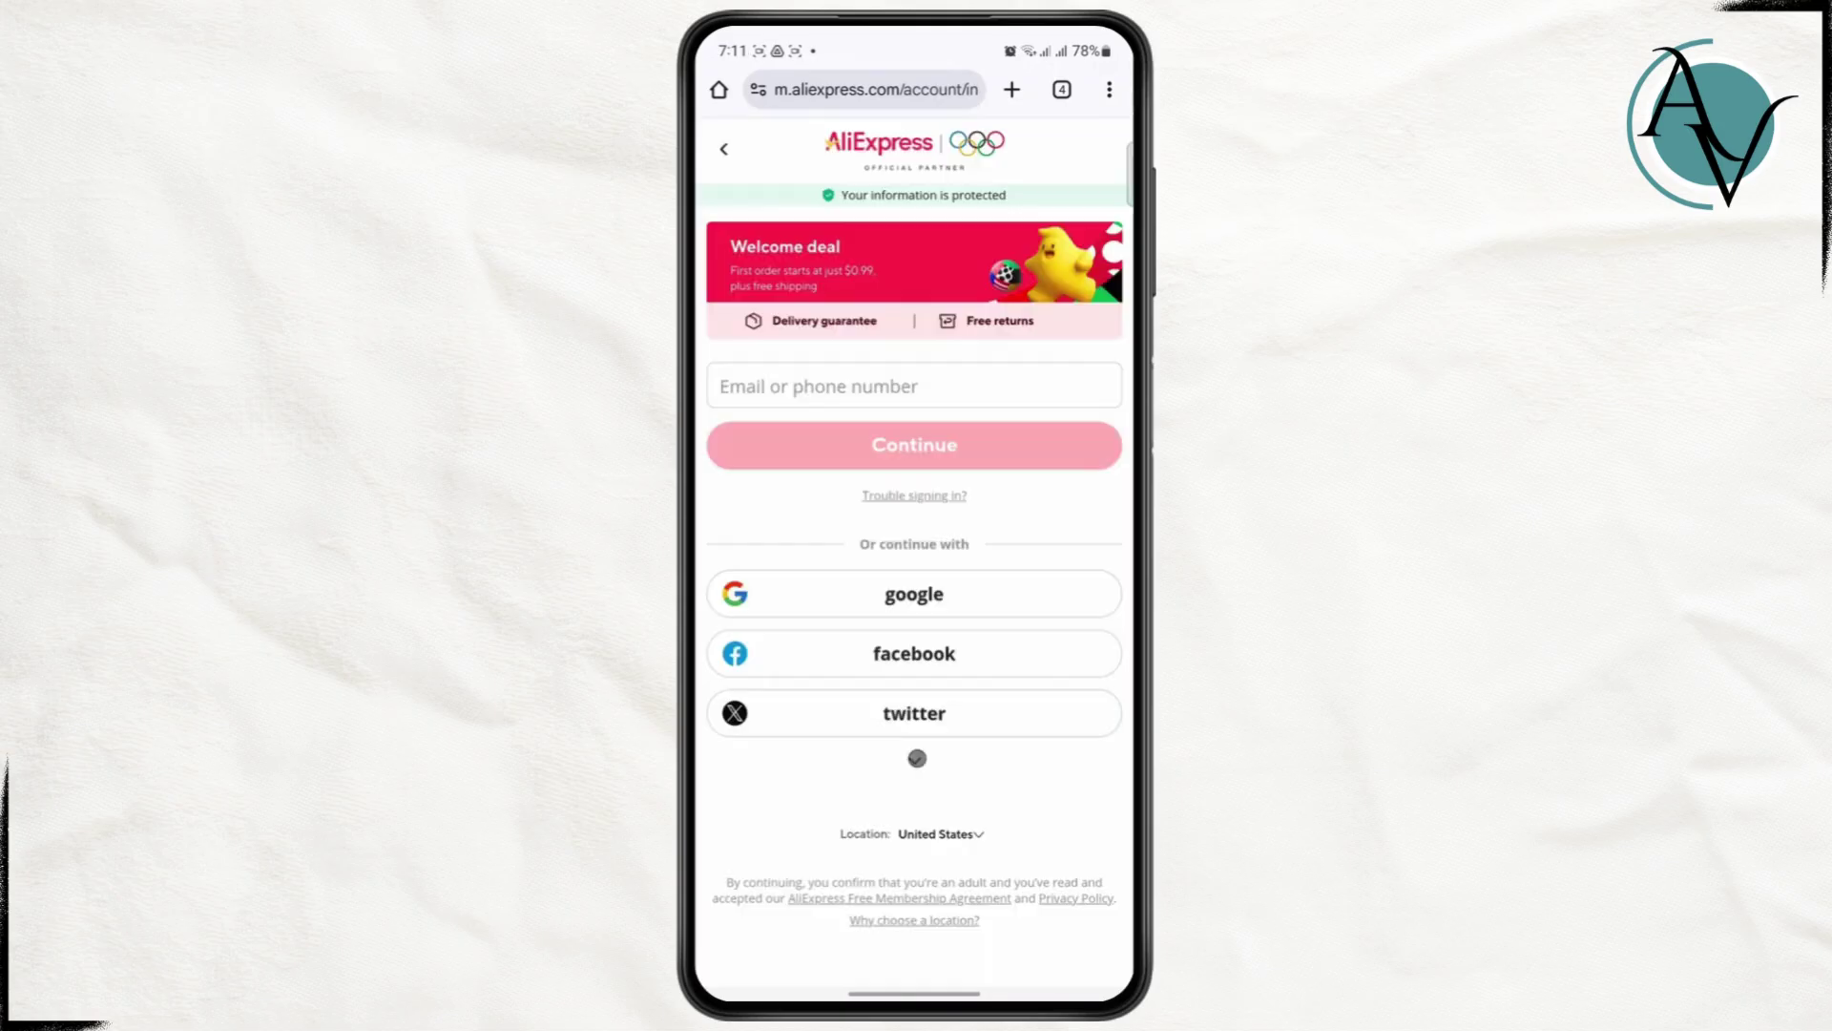
click(915, 757)
click(723, 147)
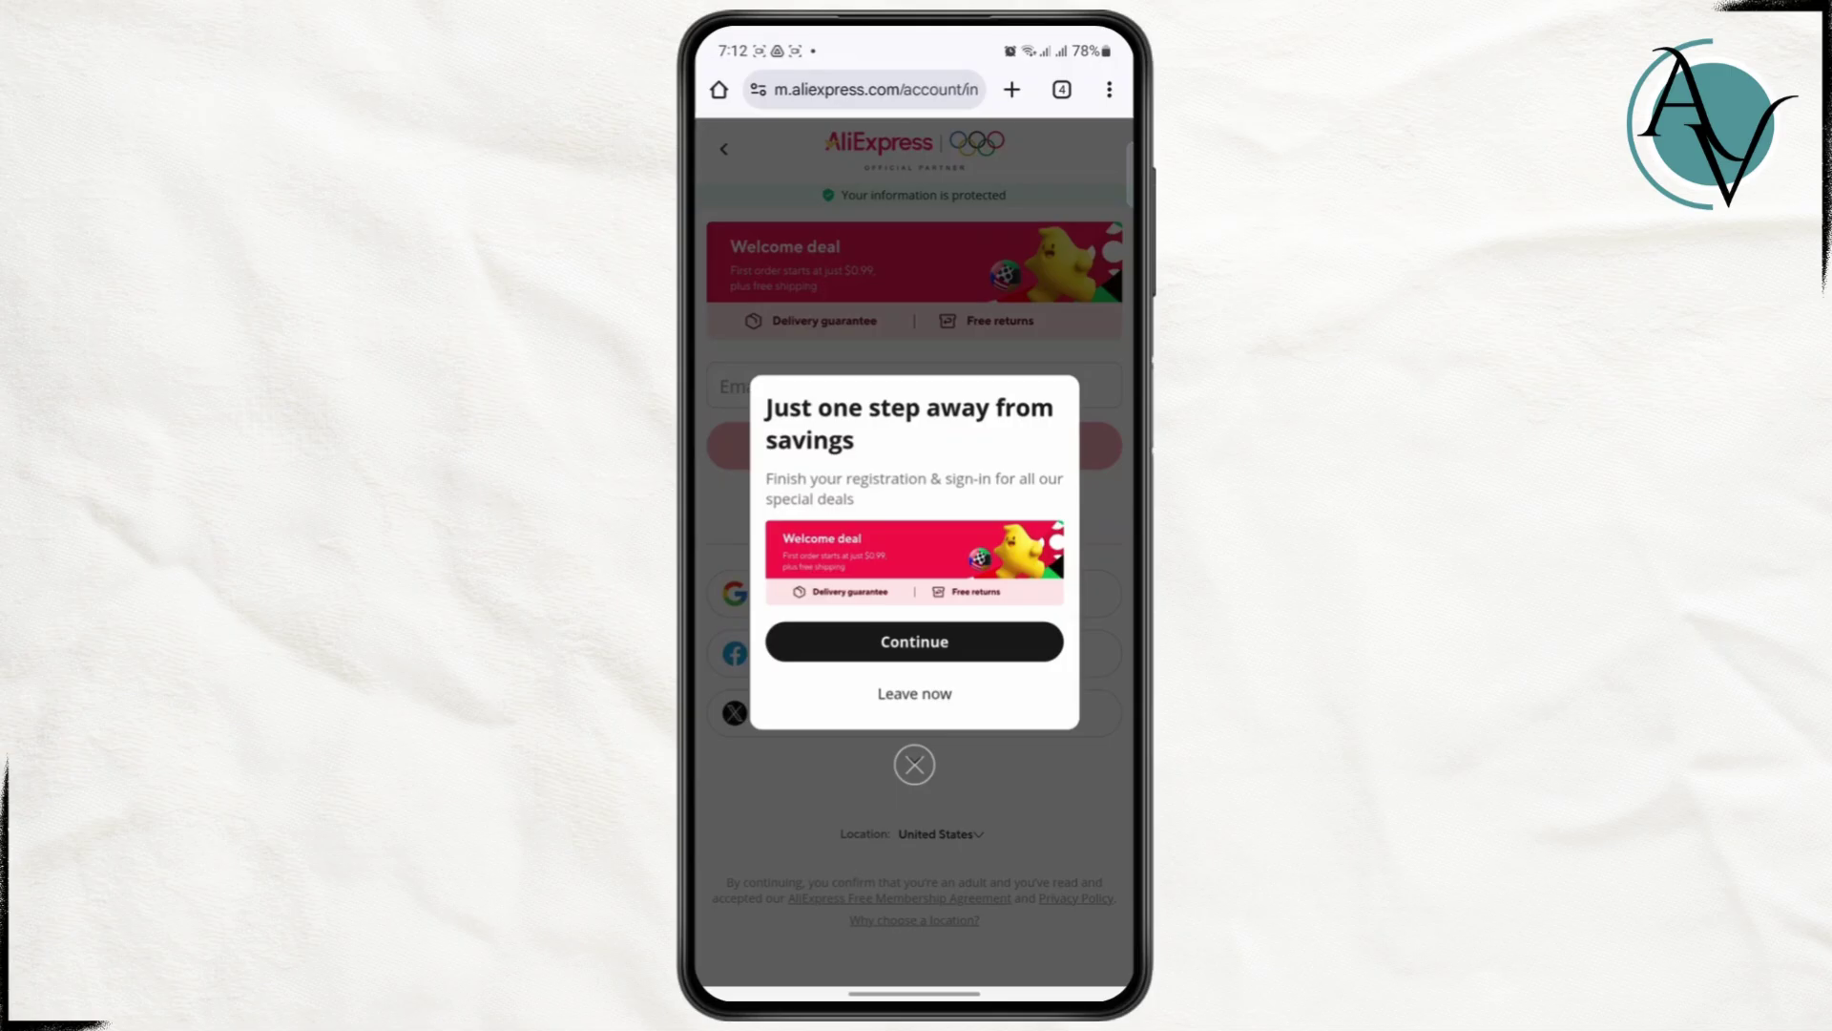
click(933, 699)
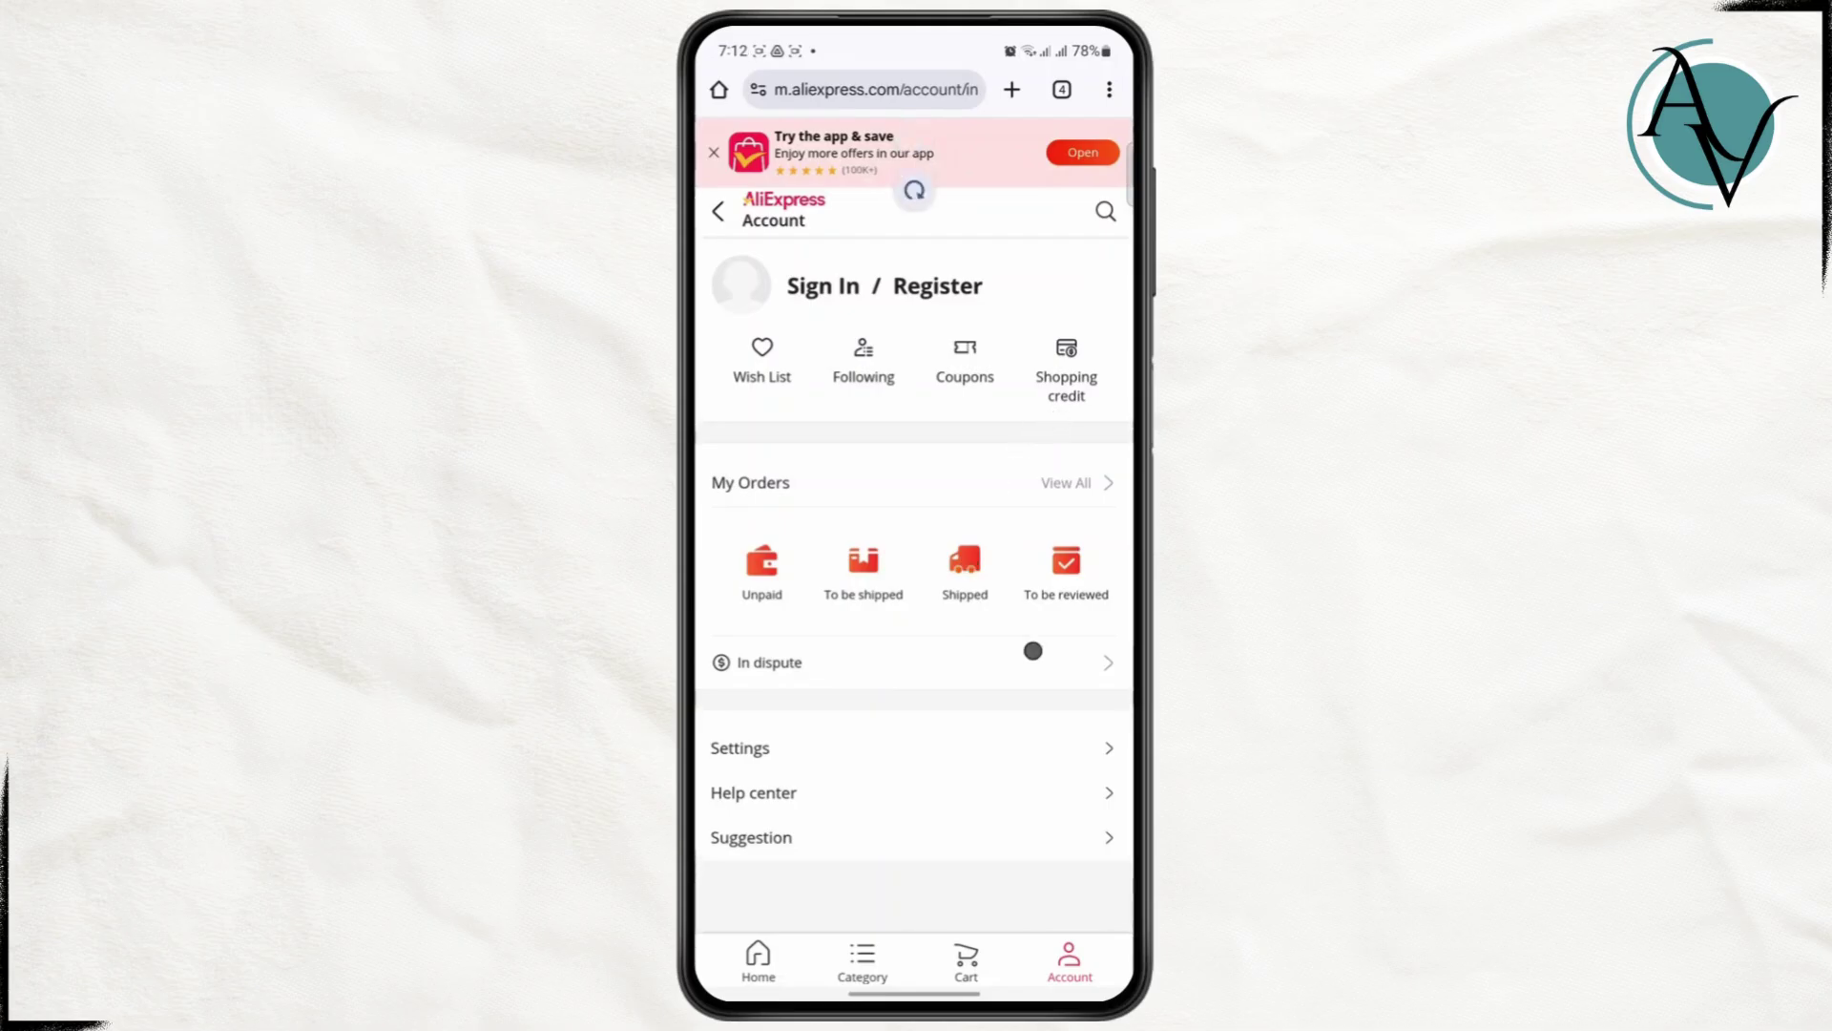
- Refresh the Account page, dismiss sign-in again with Leave now, and open Settings
drag(915, 193, 1037, 651)
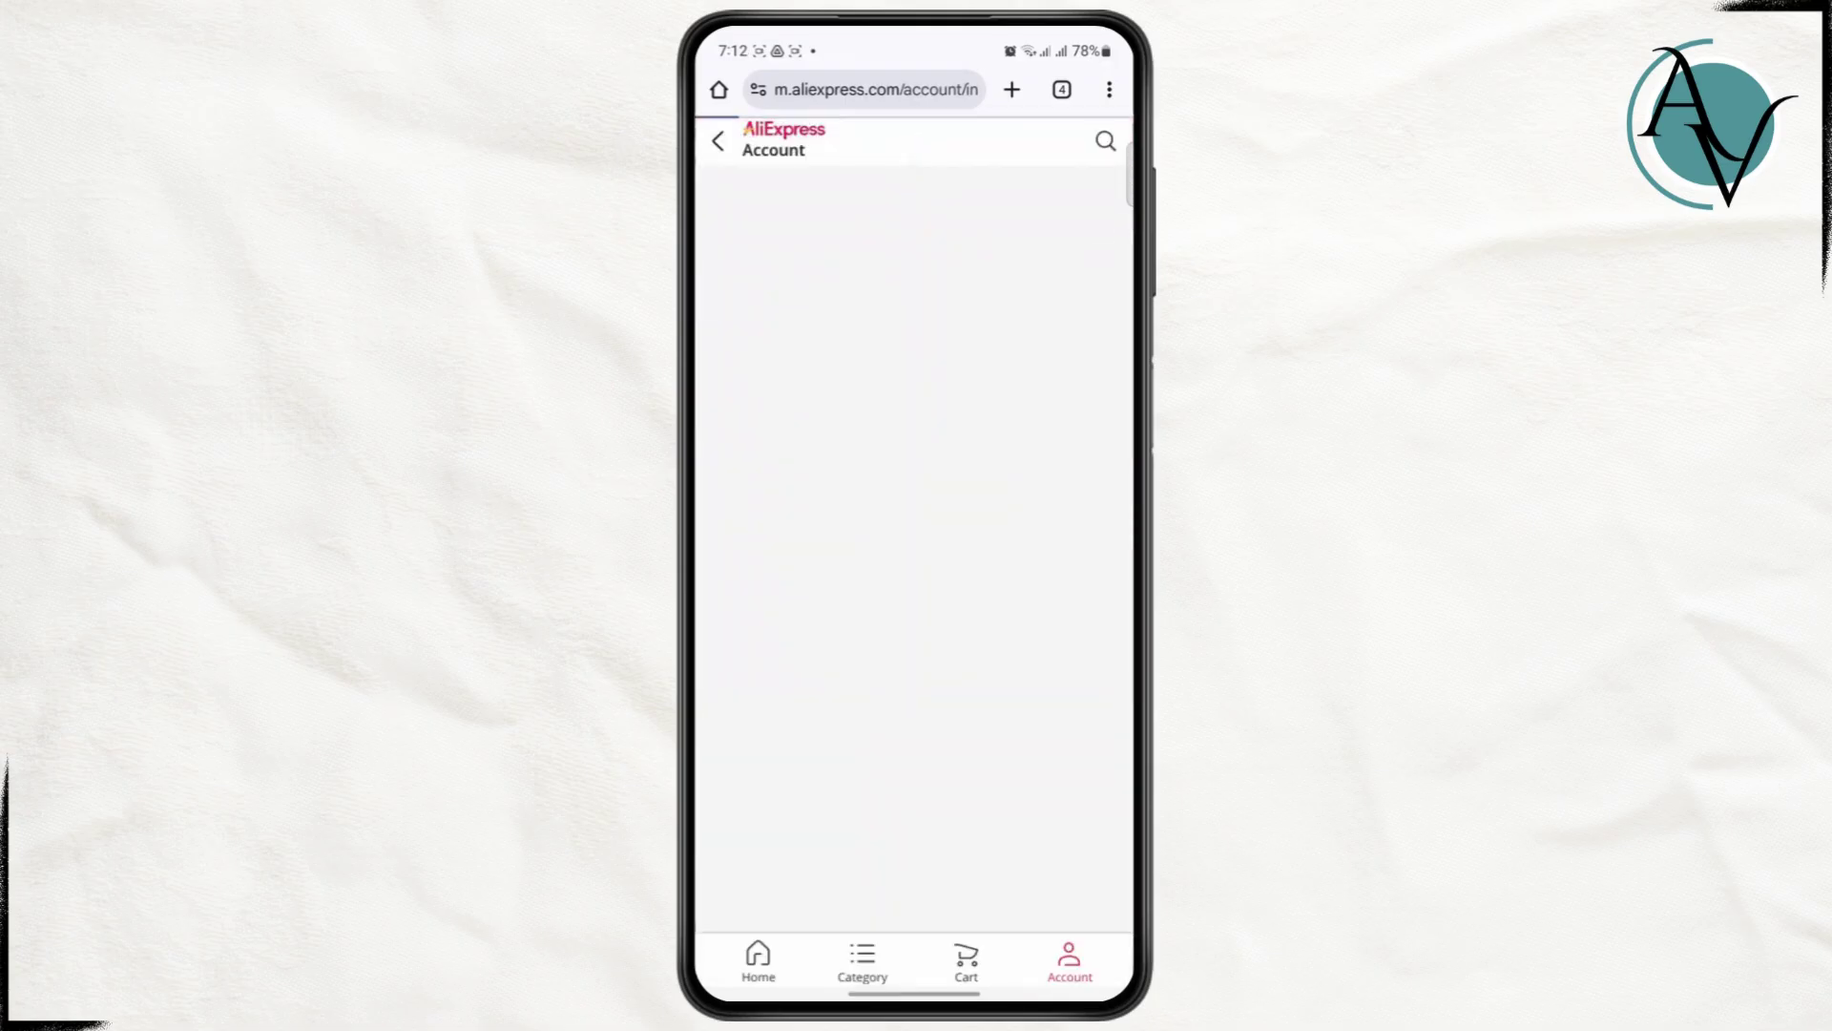
click(884, 215)
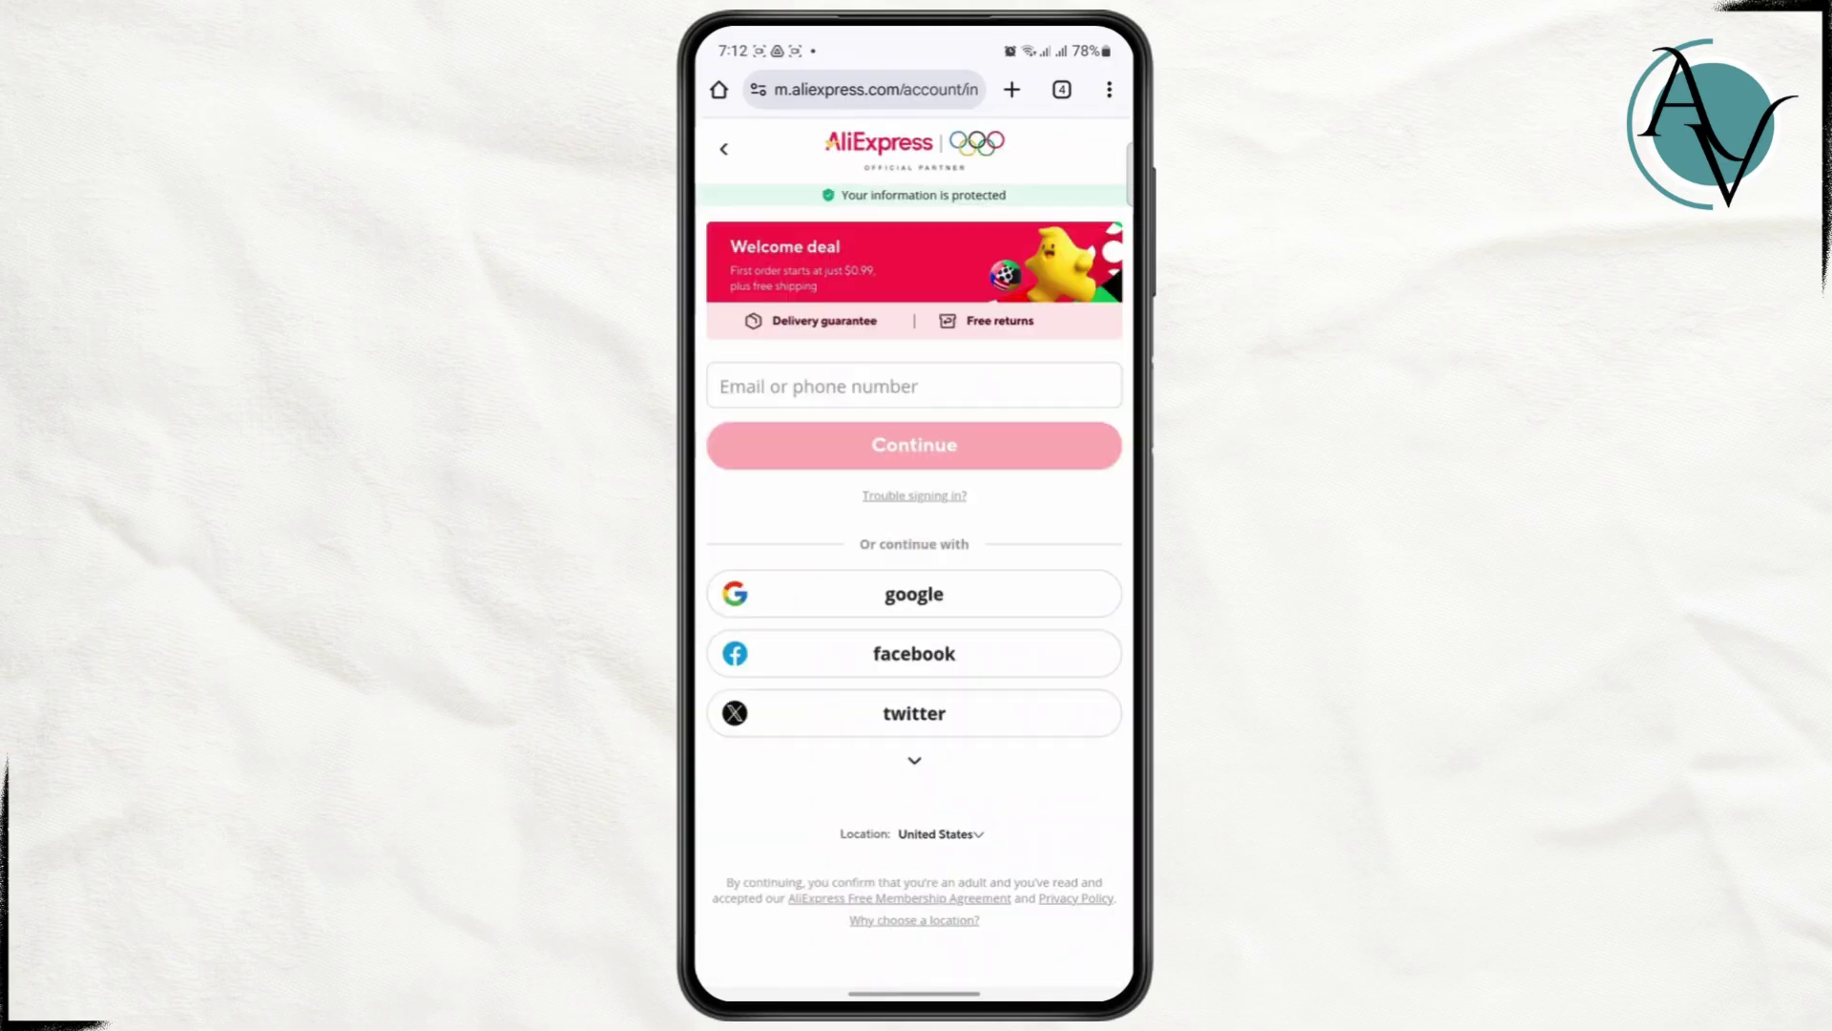
click(724, 143)
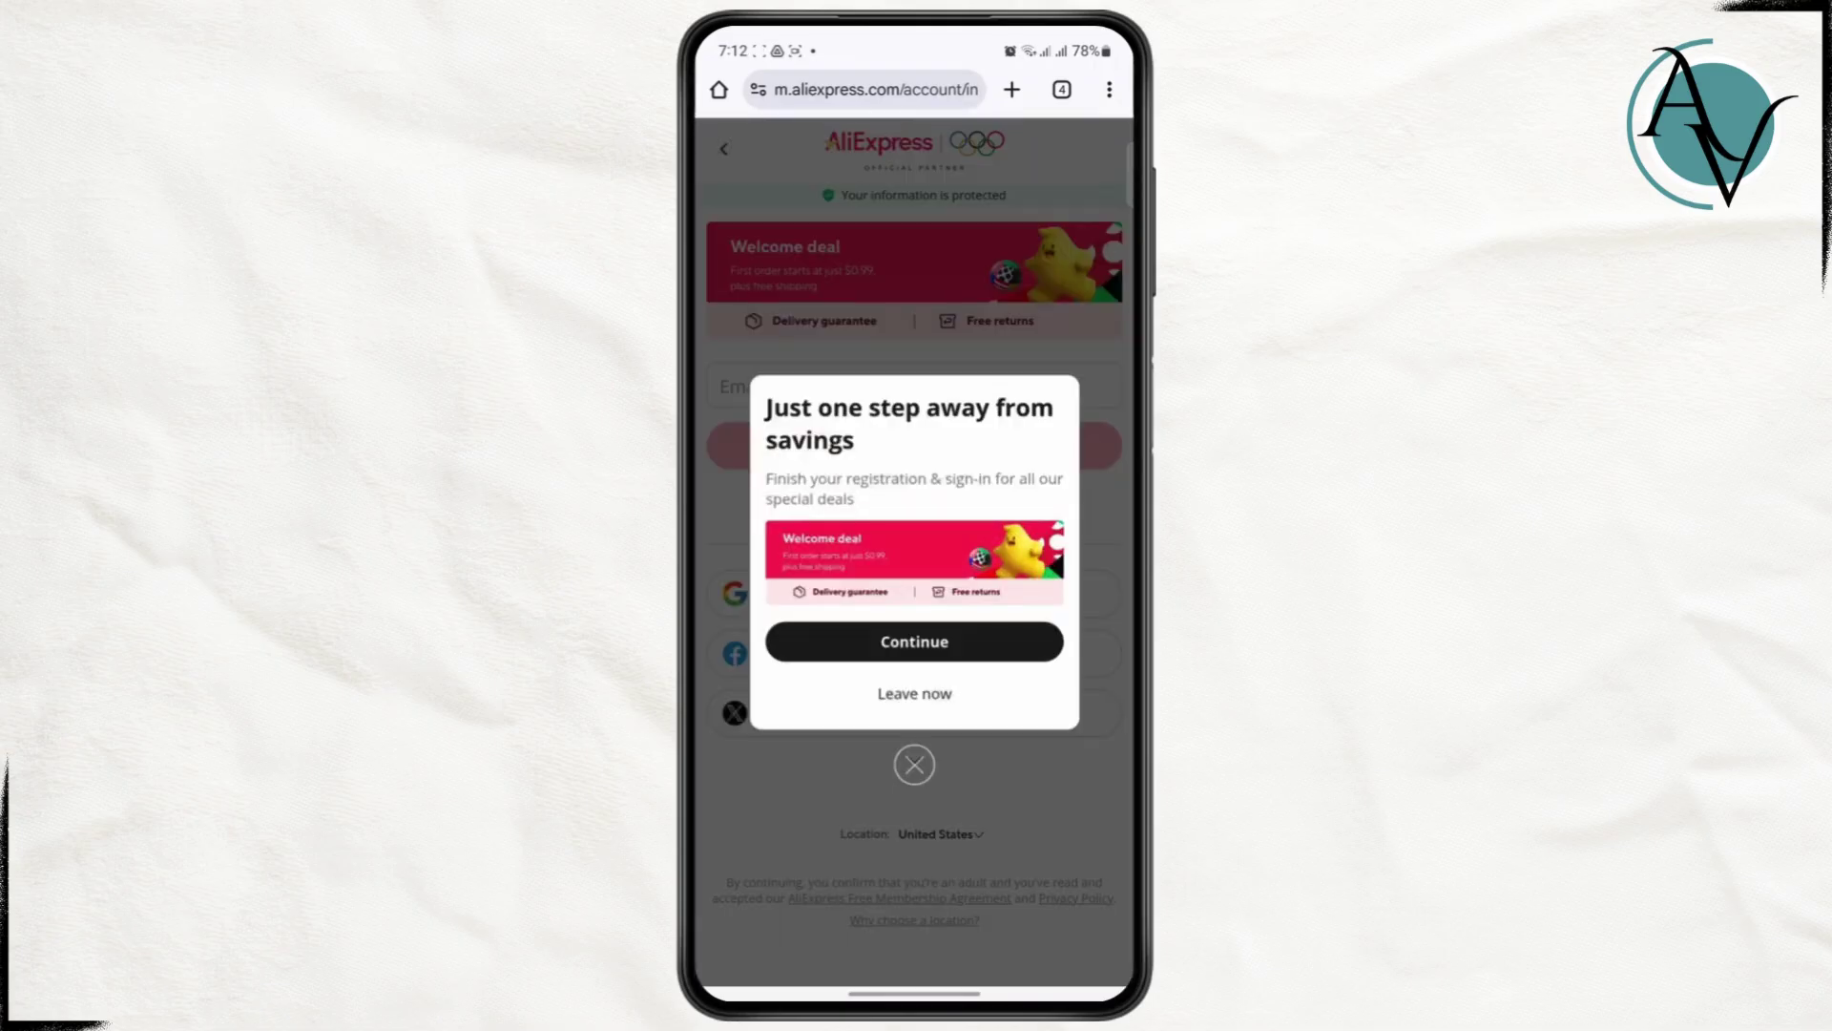
click(916, 694)
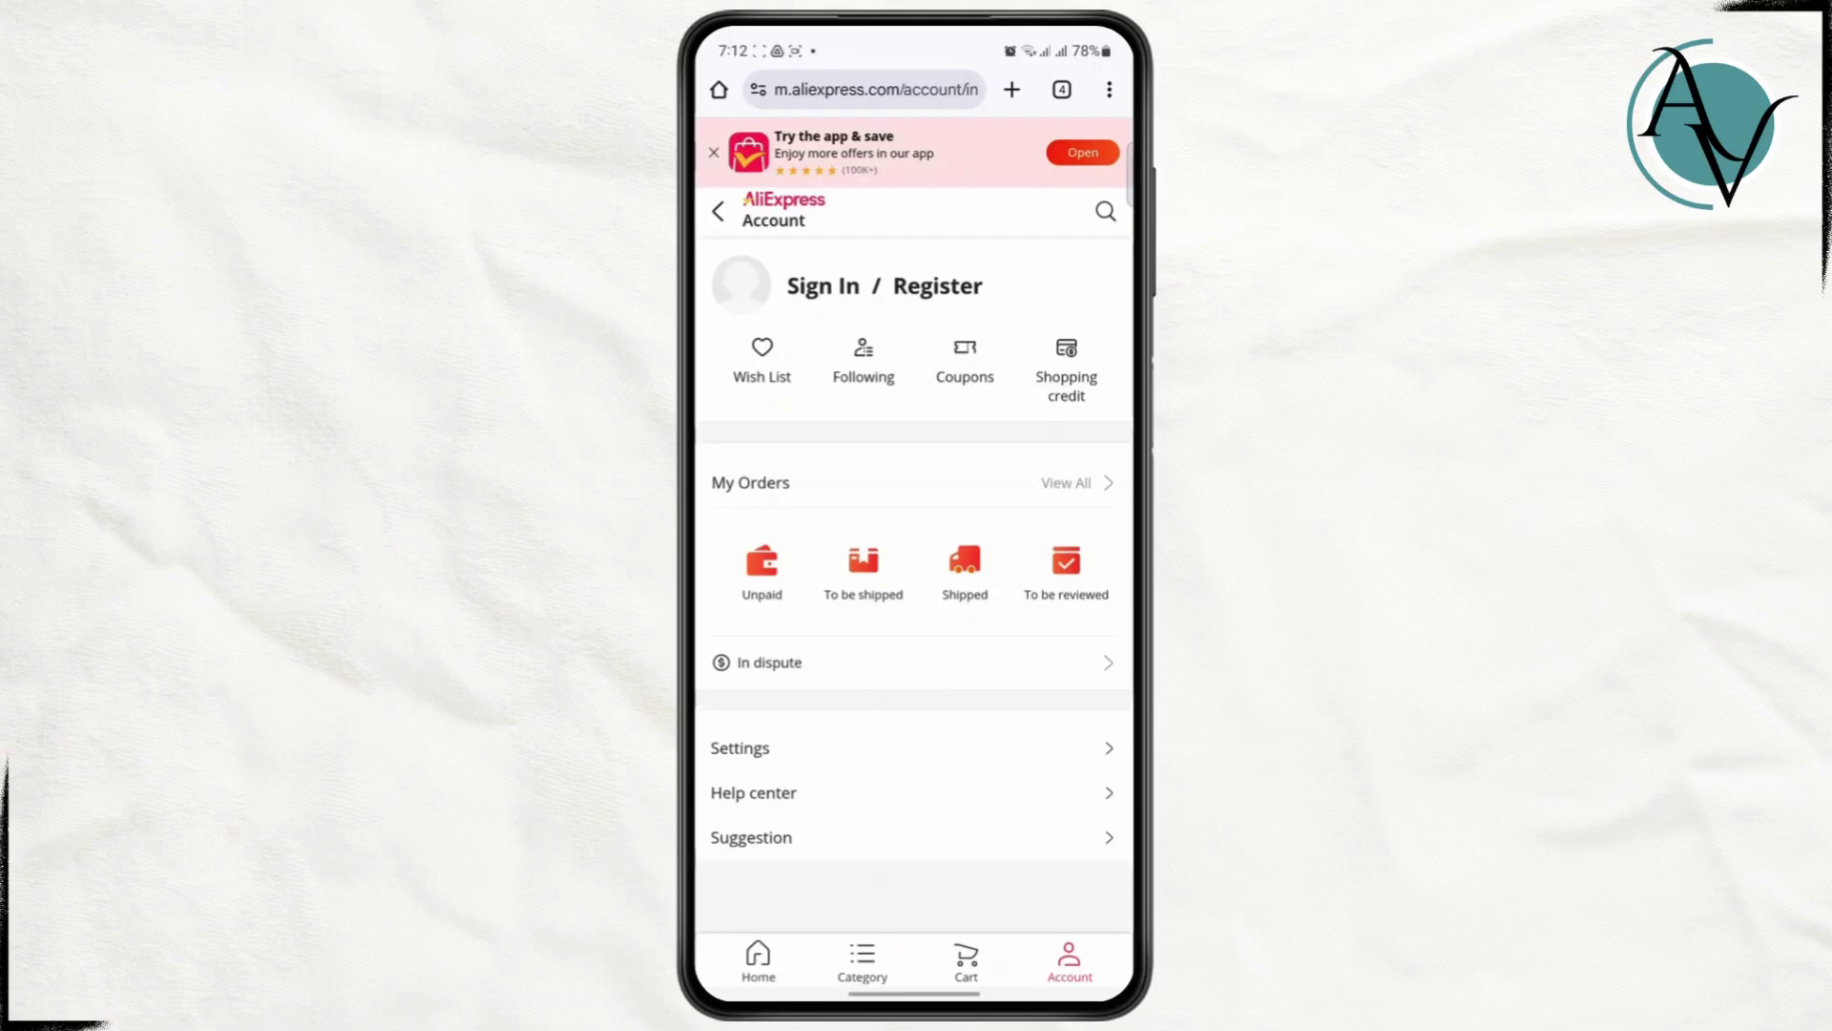
click(741, 748)
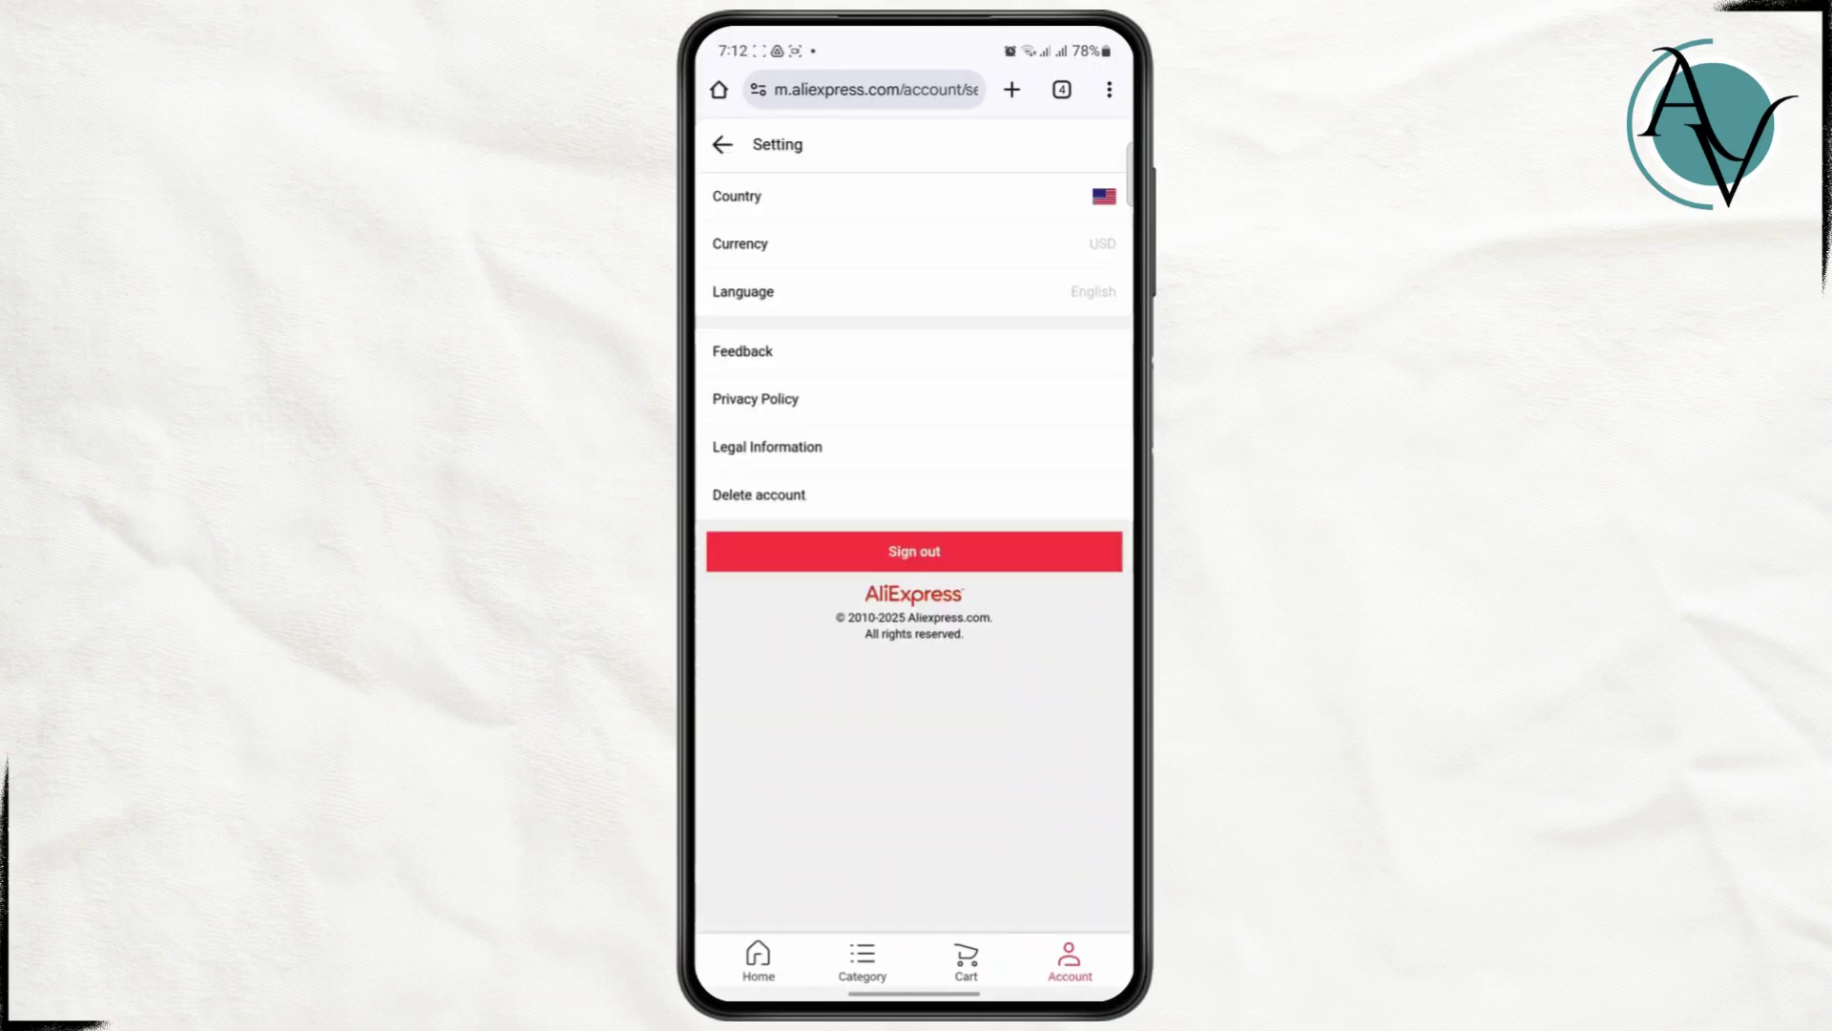